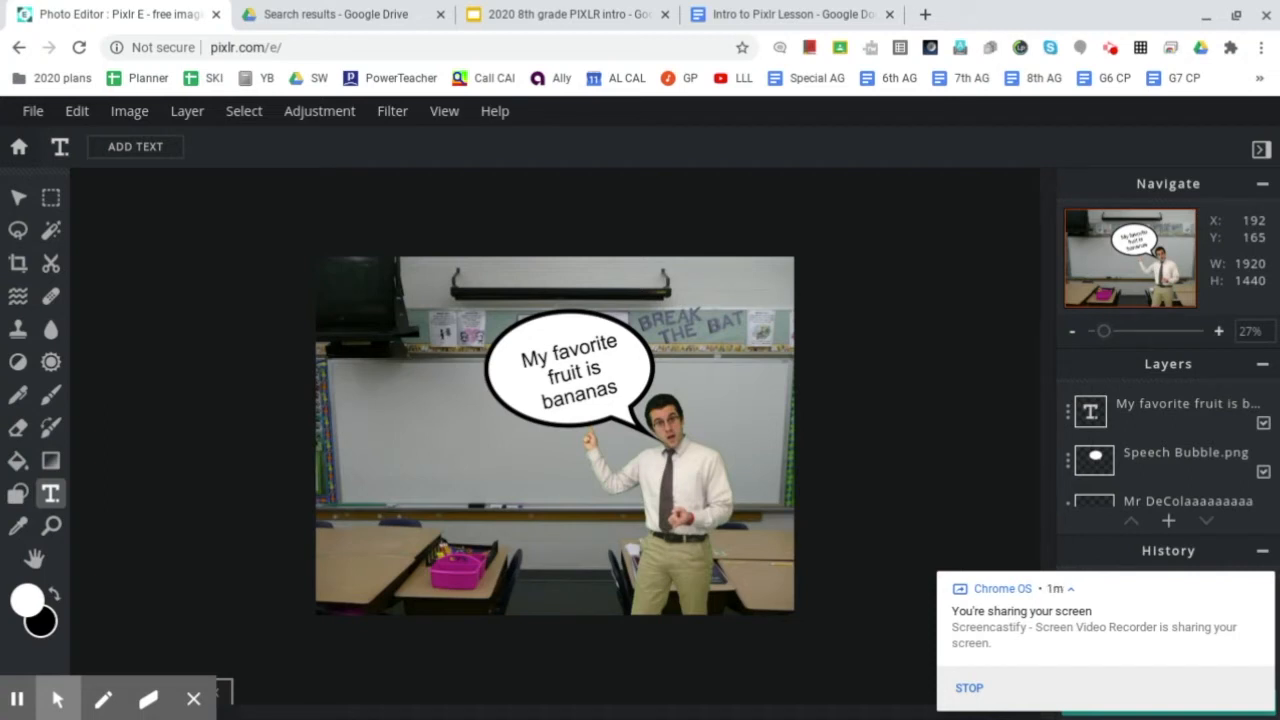
click(1265, 590)
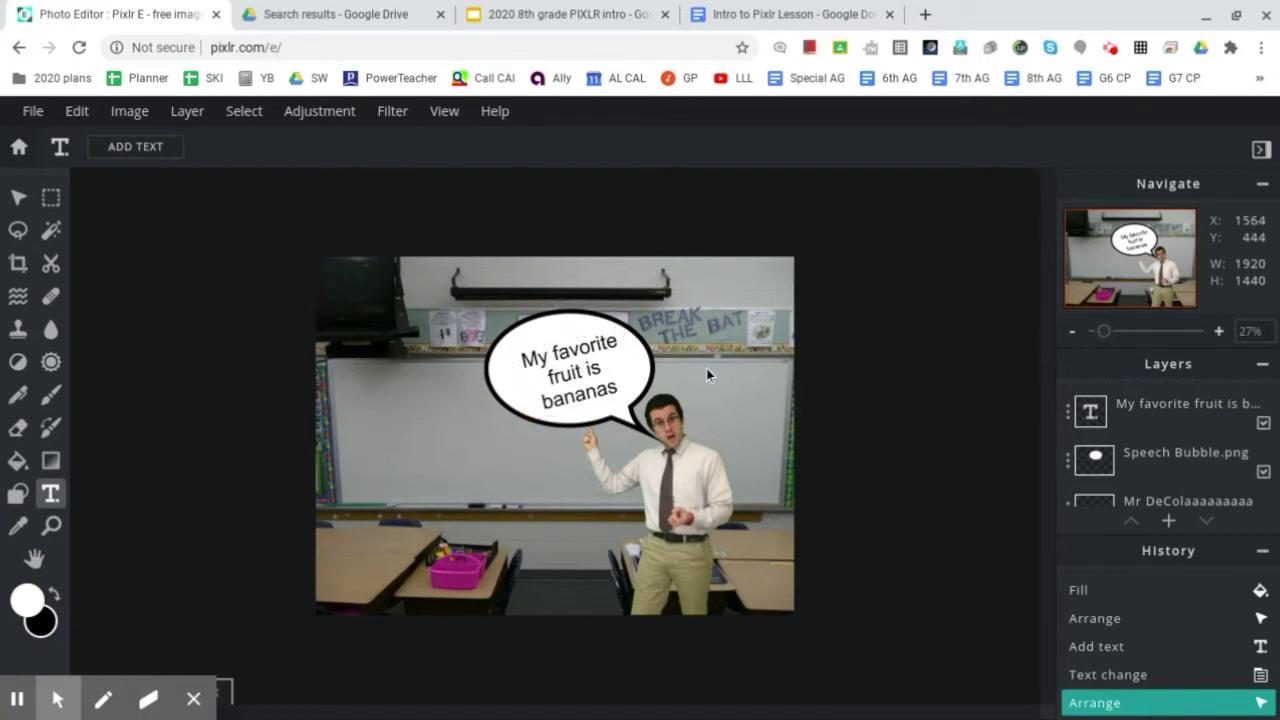
click(587, 367)
click(869, 350)
Step: Search Google for "banana png" in a new browser tab
click(925, 15)
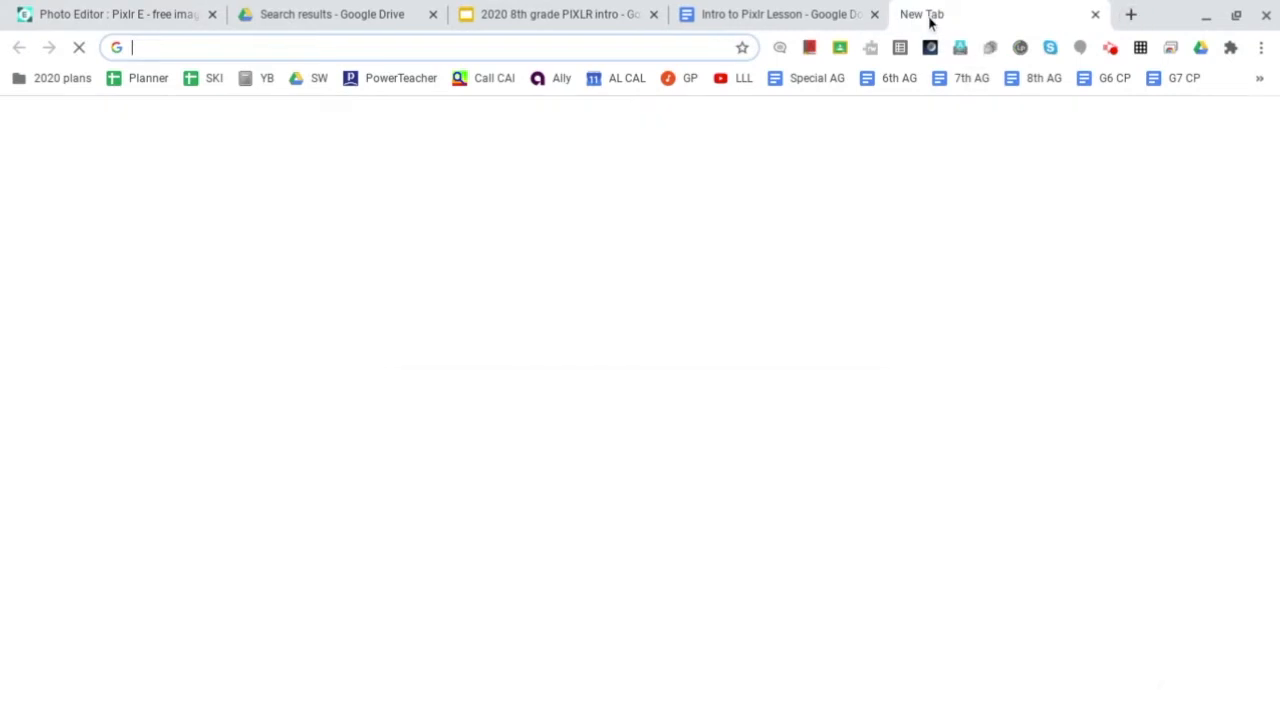
click(670, 48)
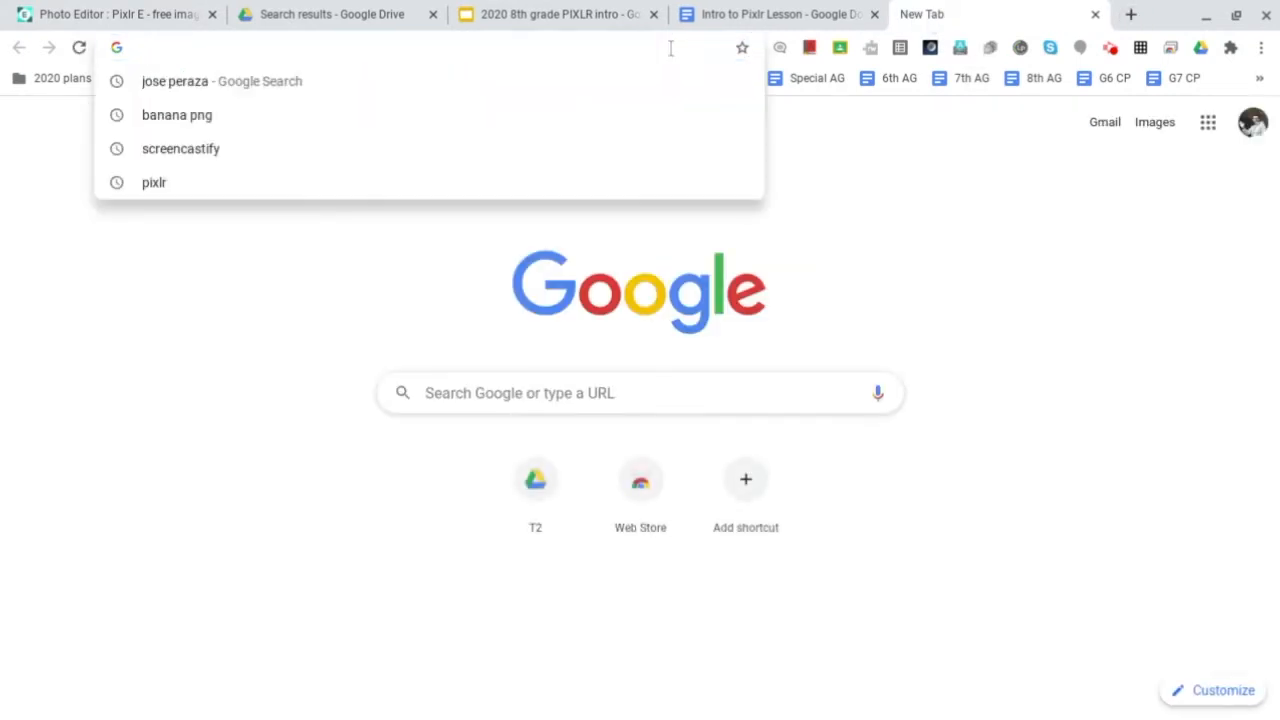
text(banana ng)
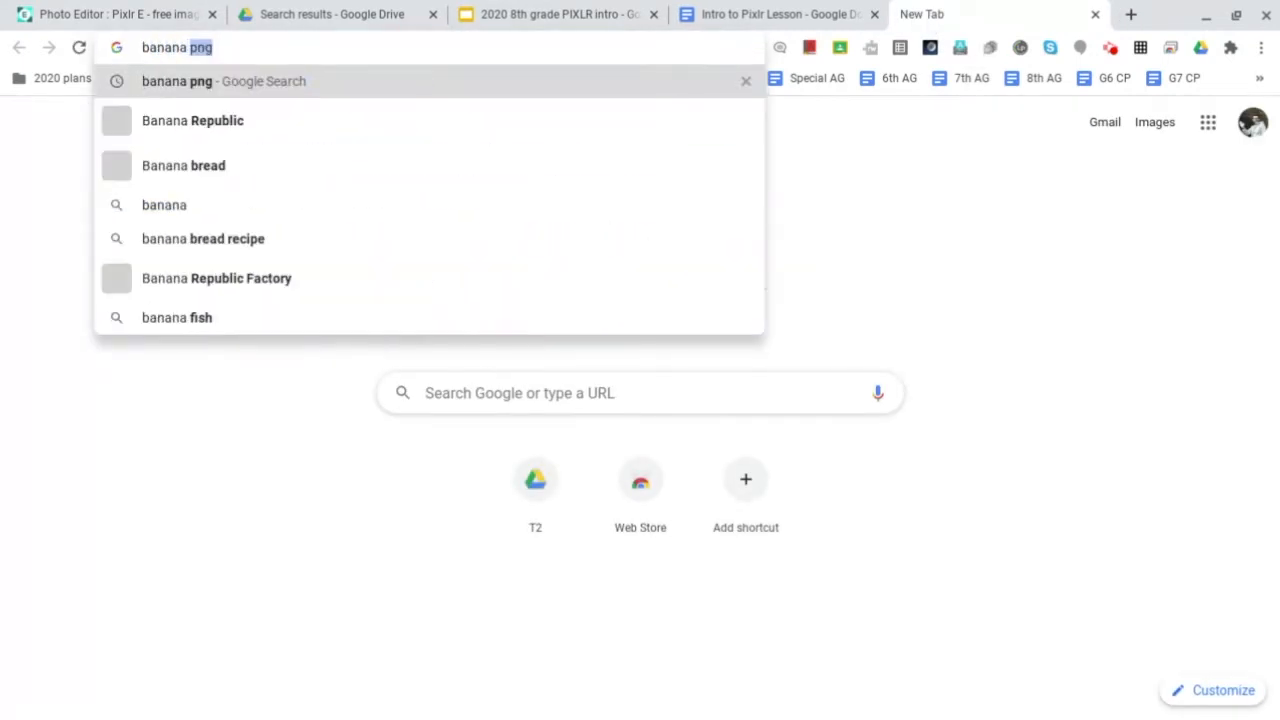
key(BackSpace)
key(BackSpace)
key(BackSpace)
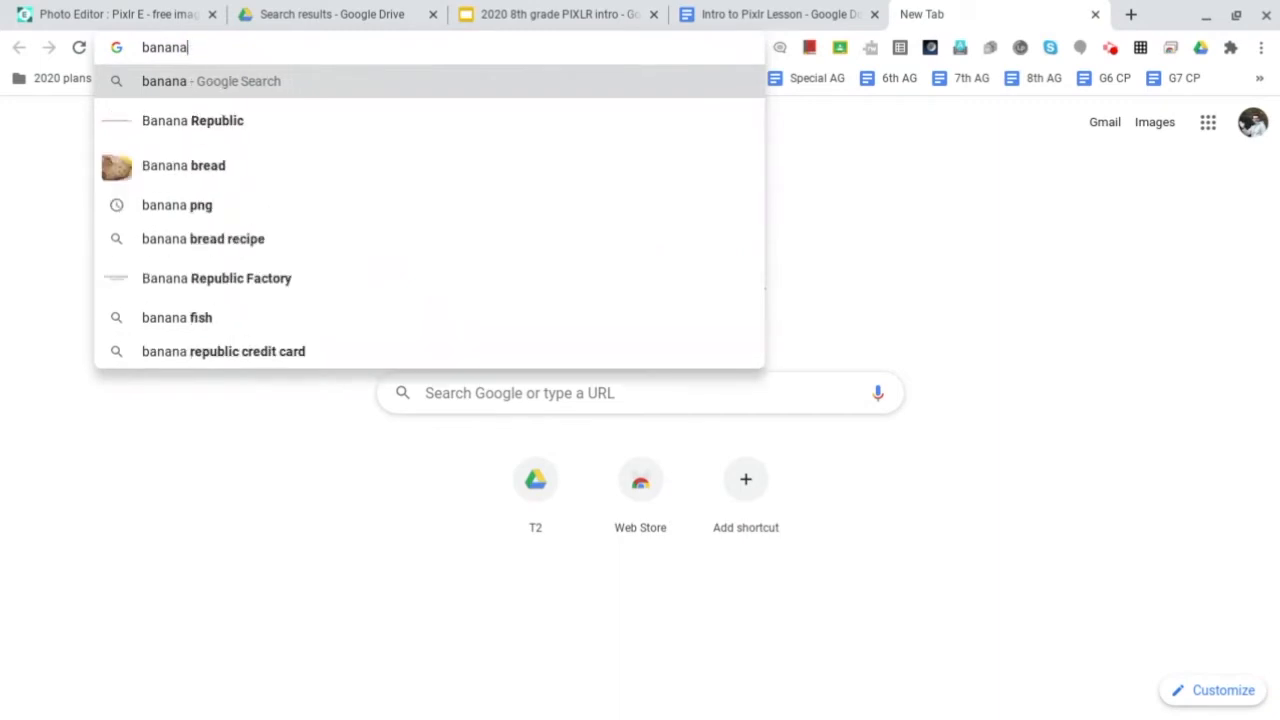
text(png)
key(Return)
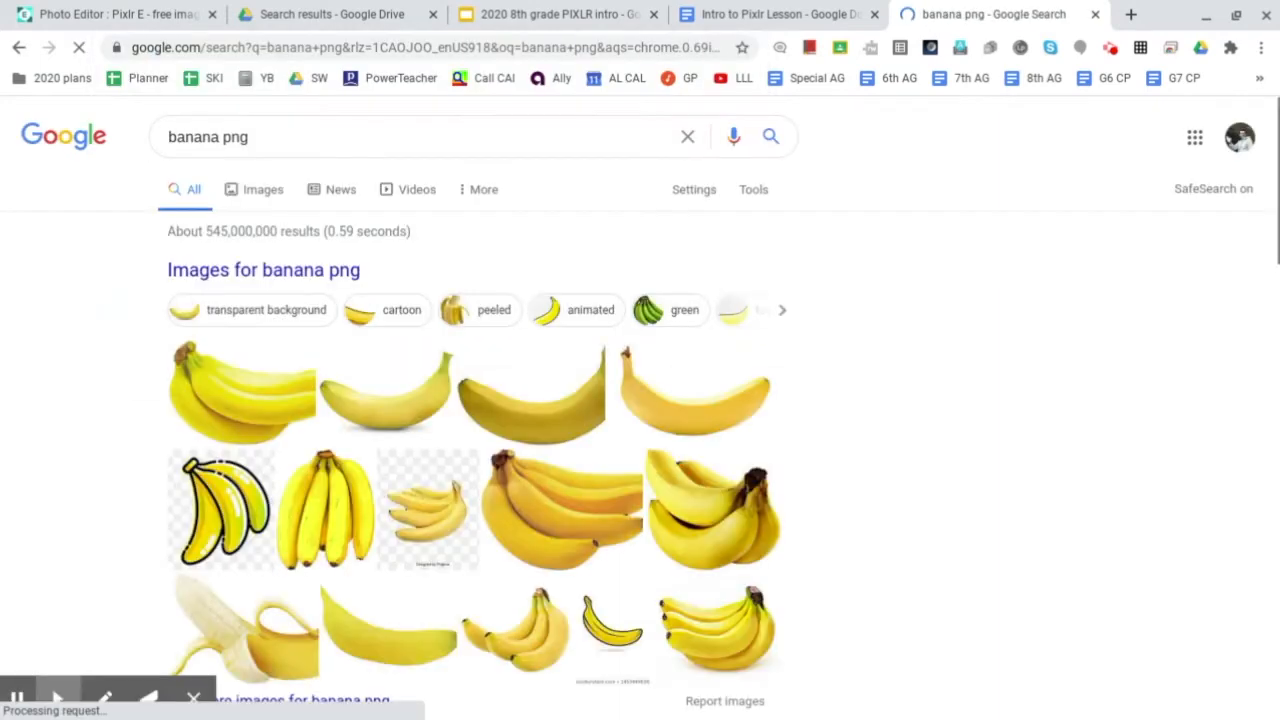
Step: Browse the banana image results and open the preview of the single banana on a transparent background from pngio.com
scroll(125, 378, down, 1)
scroll(125, 378, down, 2)
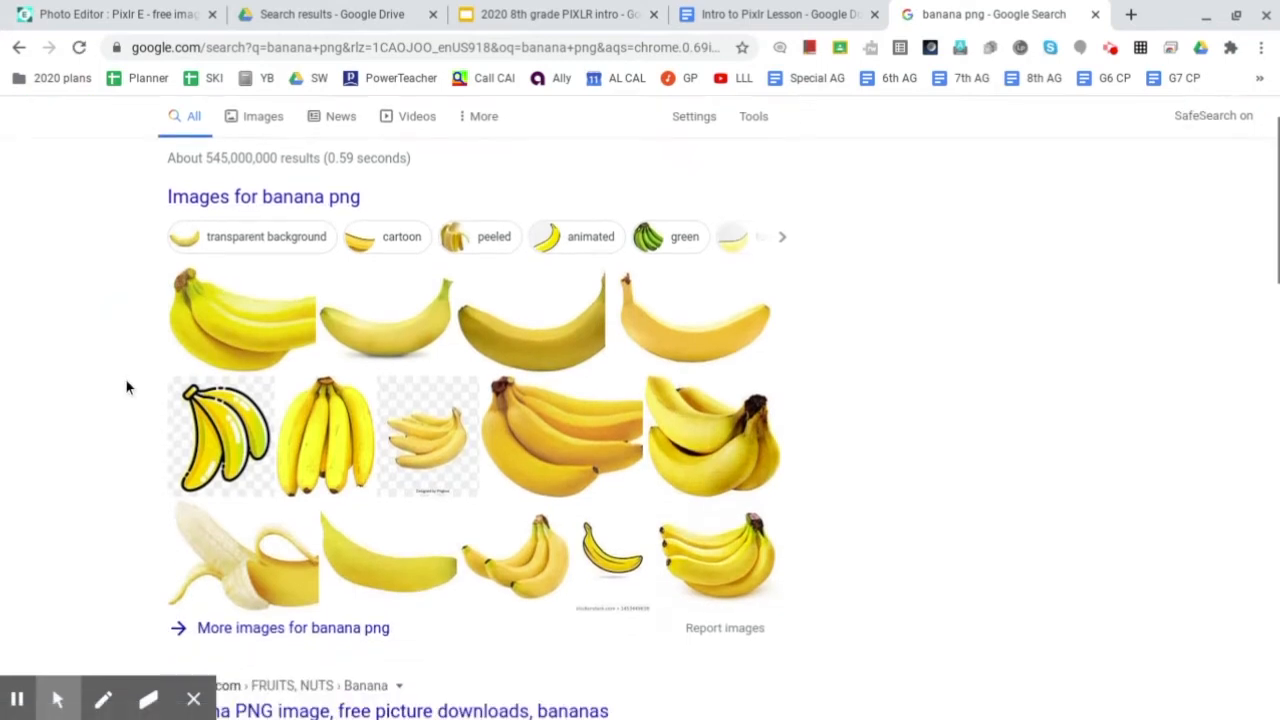
scroll(125, 378, up, 1)
scroll(640, 405, up, 1)
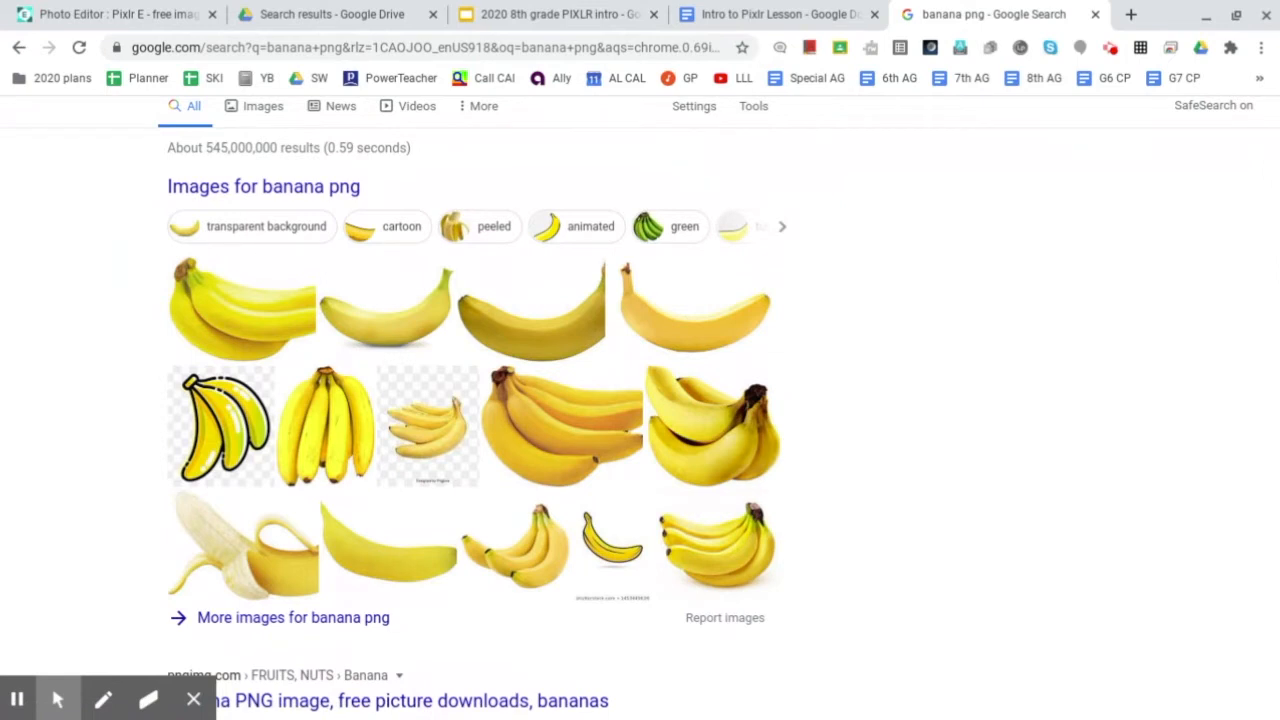
click(253, 320)
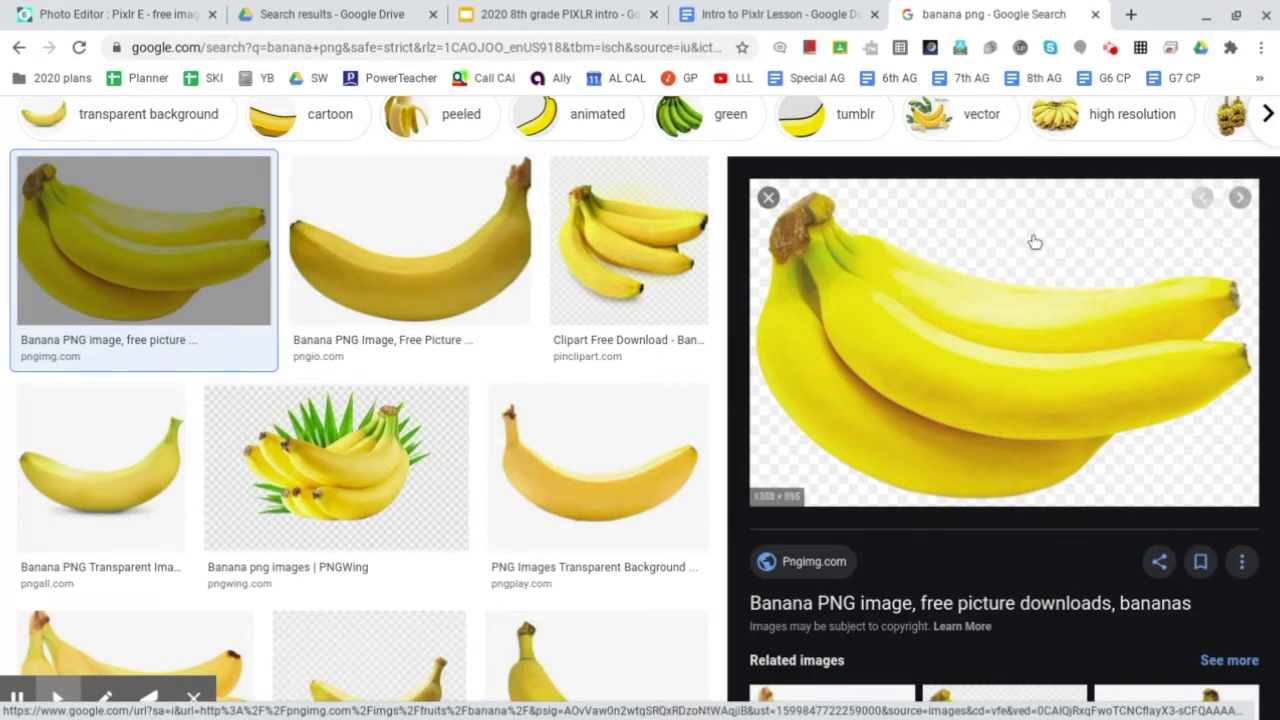
click(417, 204)
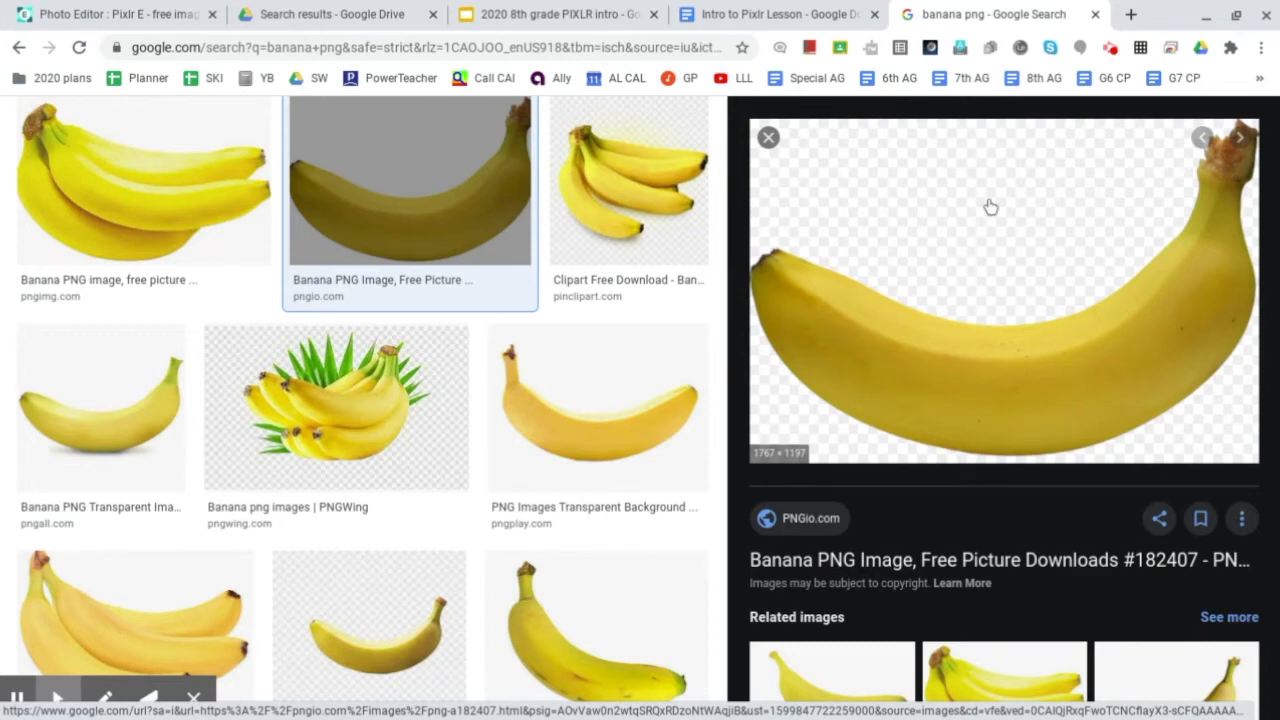
click(86, 14)
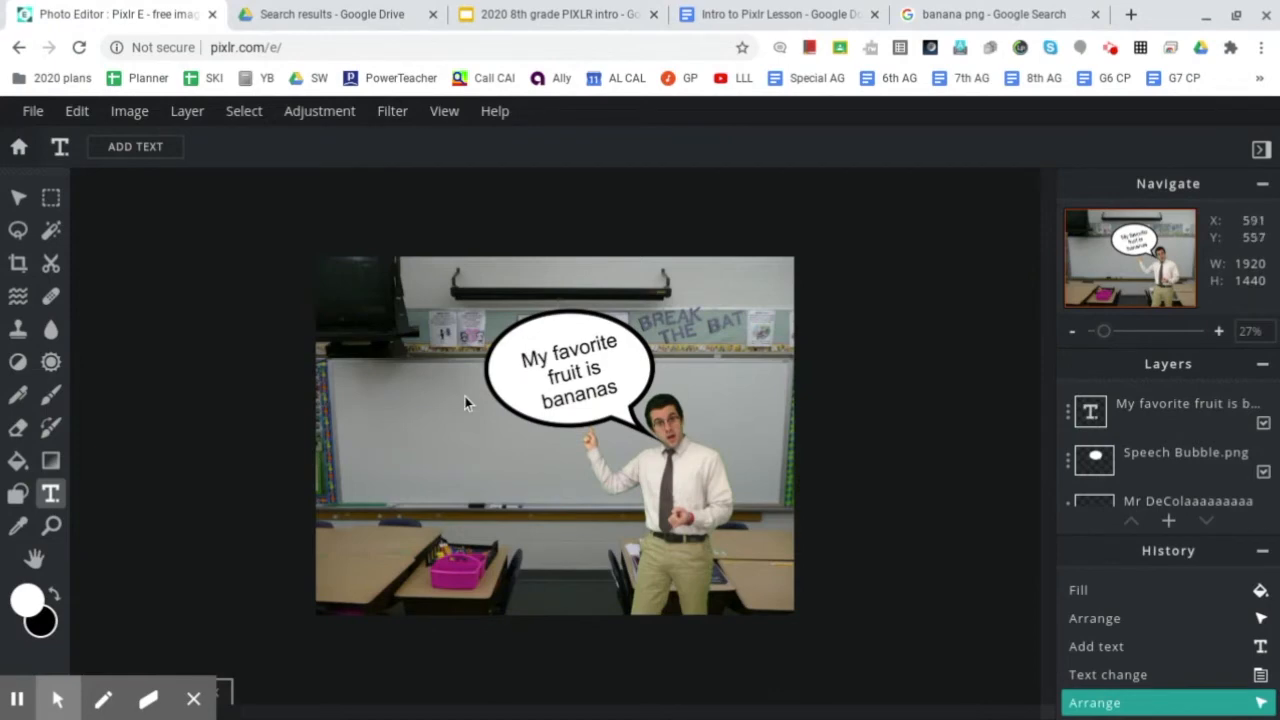
click(982, 14)
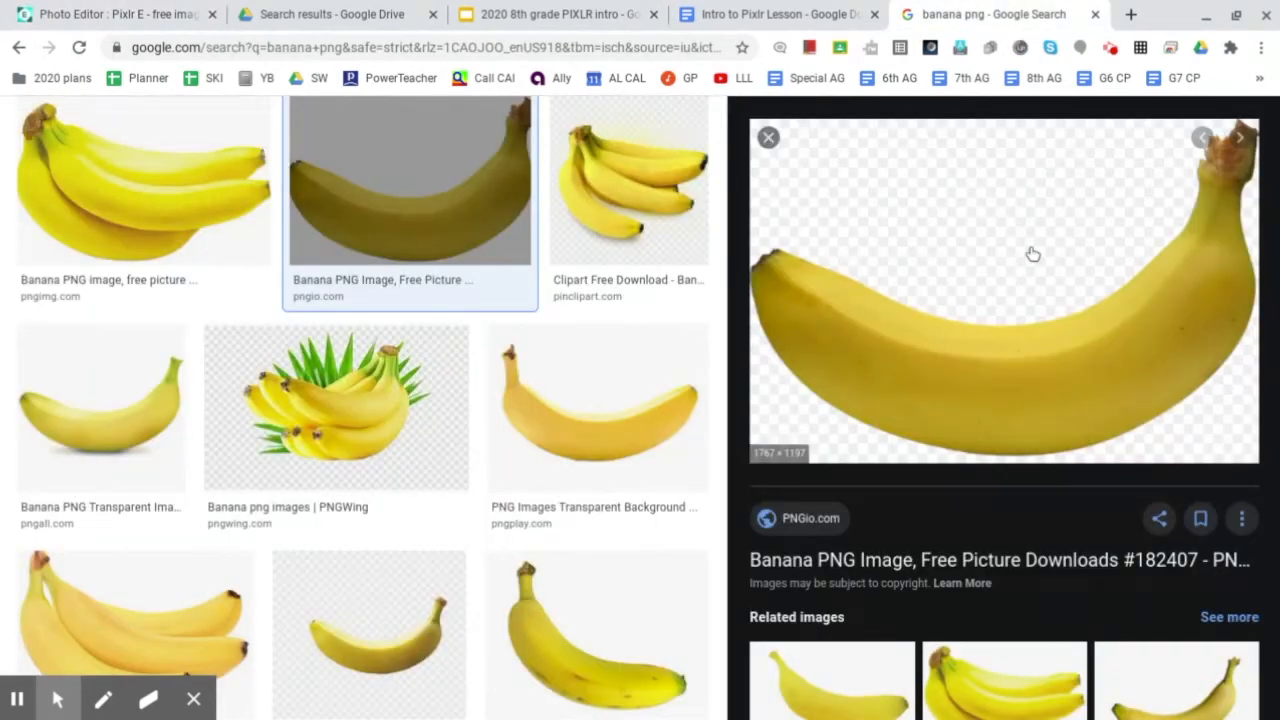
Step: Save the previewed banana image to the Downloads folder as banana2.png
key(alt)
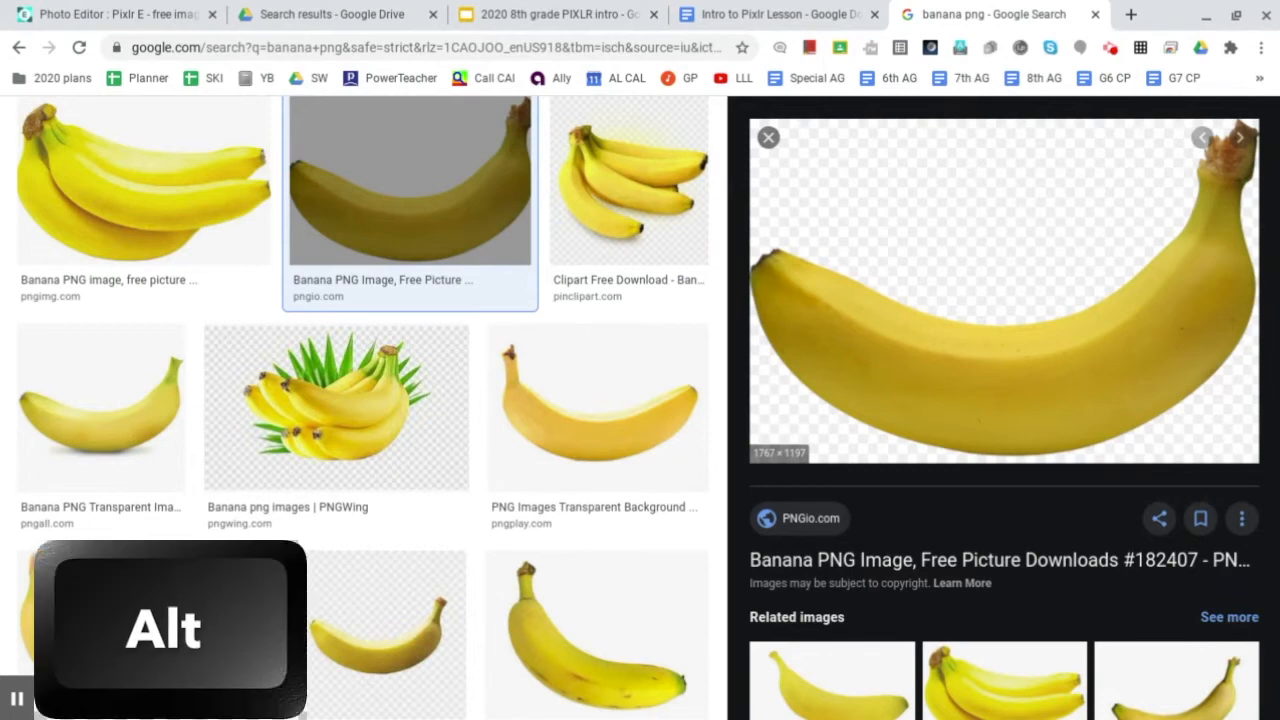
right_click(1030, 252)
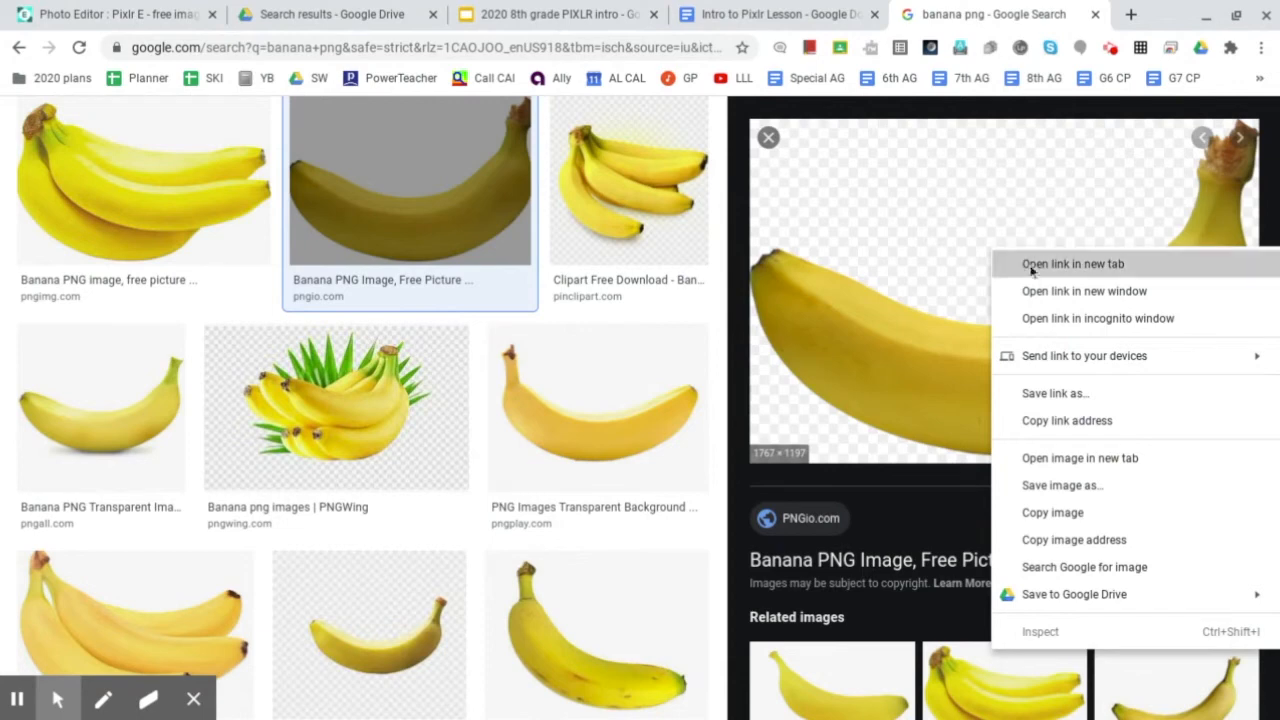
click(1105, 488)
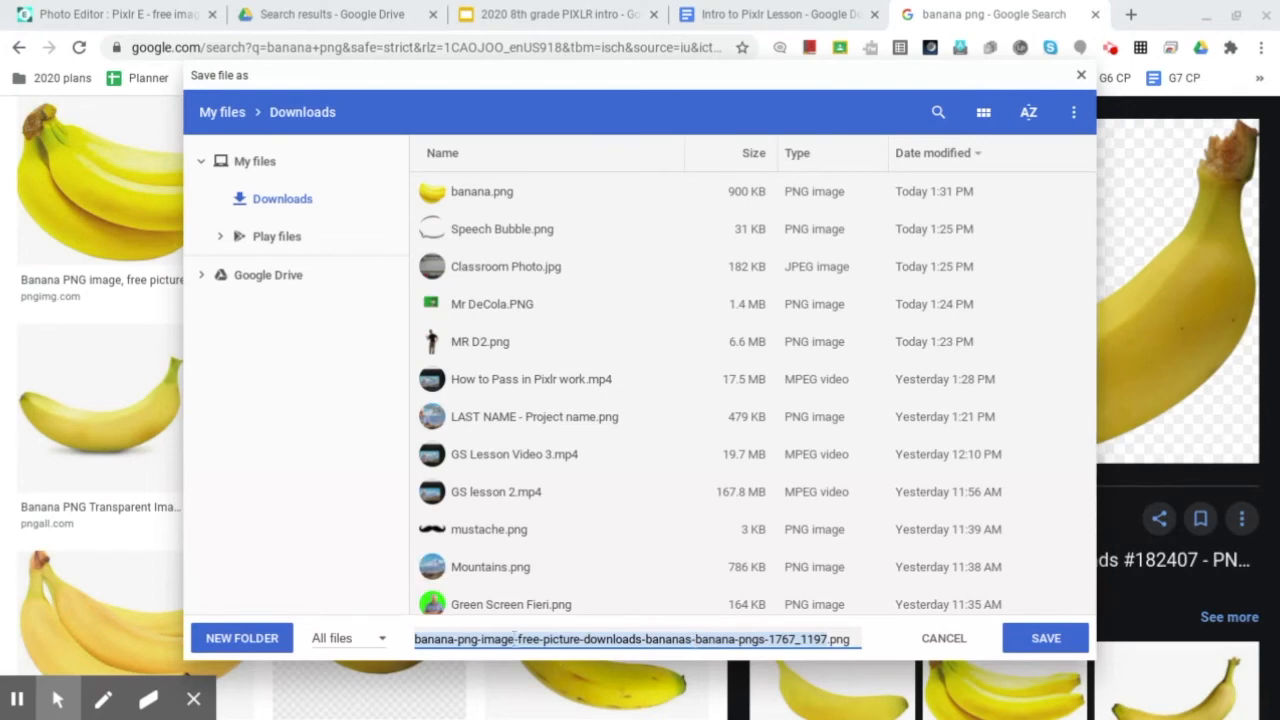
text(banana)
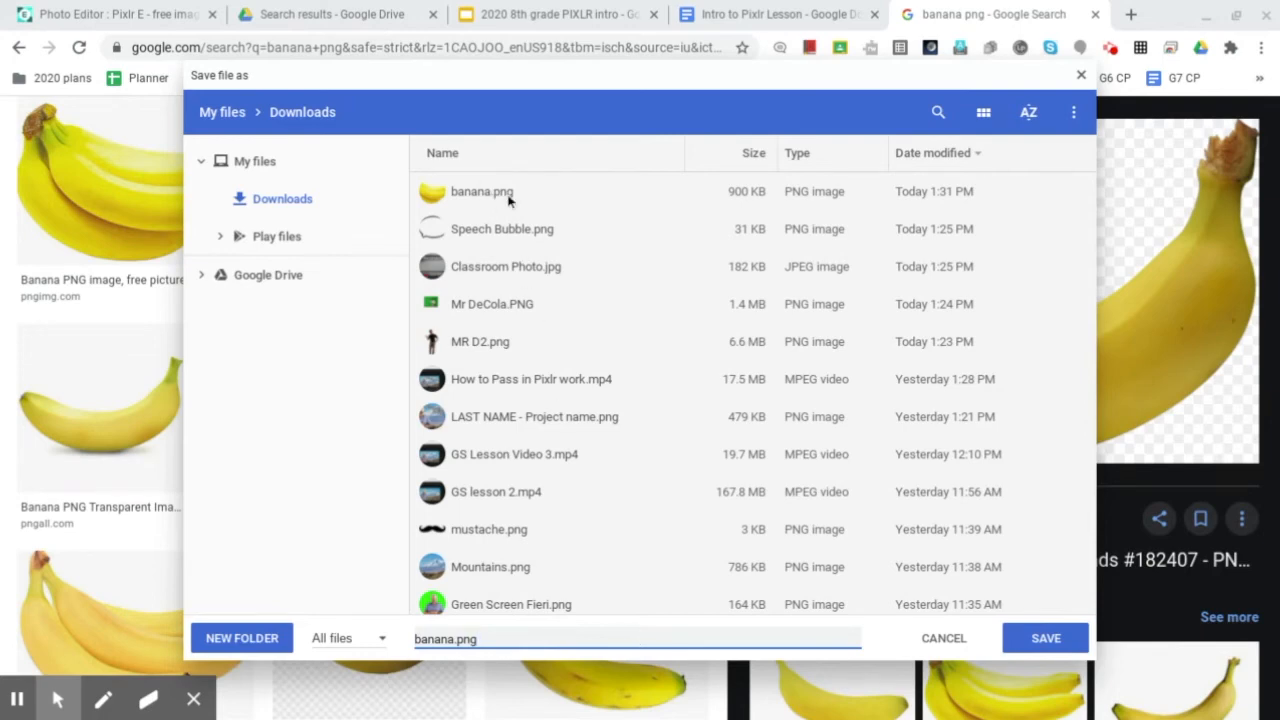
click(1040, 646)
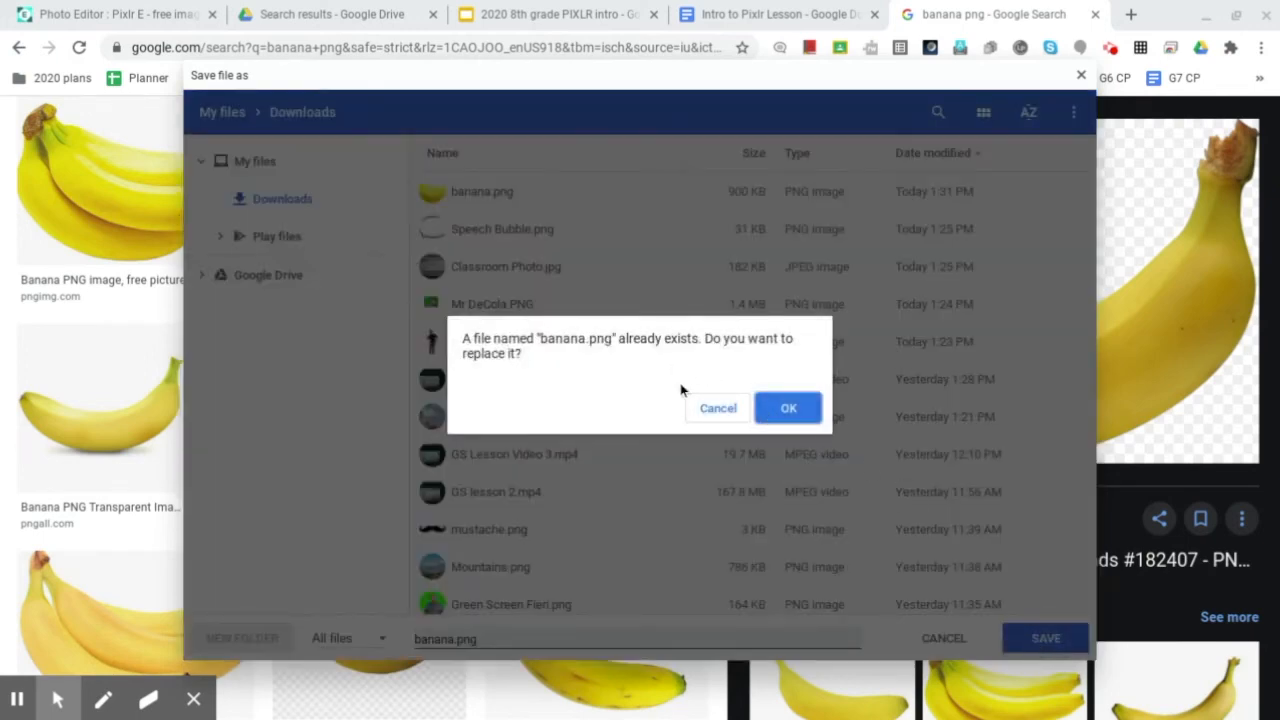
click(718, 410)
click(441, 640)
key(Right)
text(2)
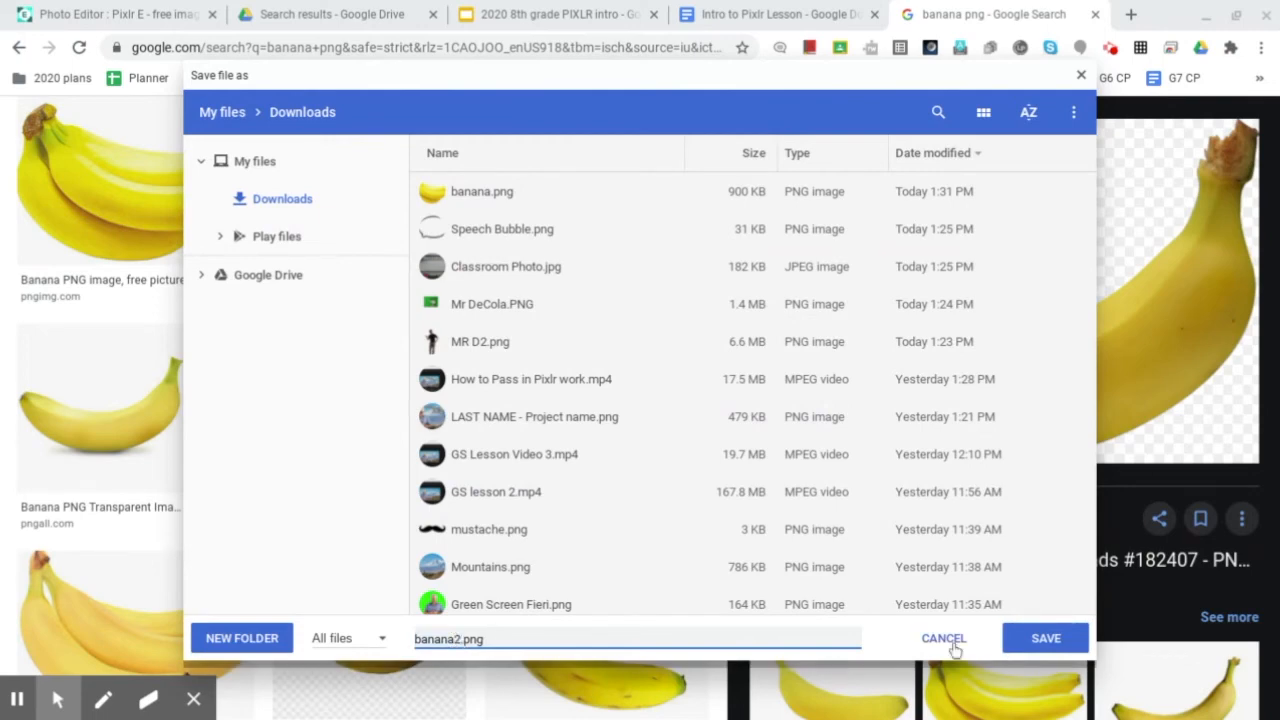
click(1045, 638)
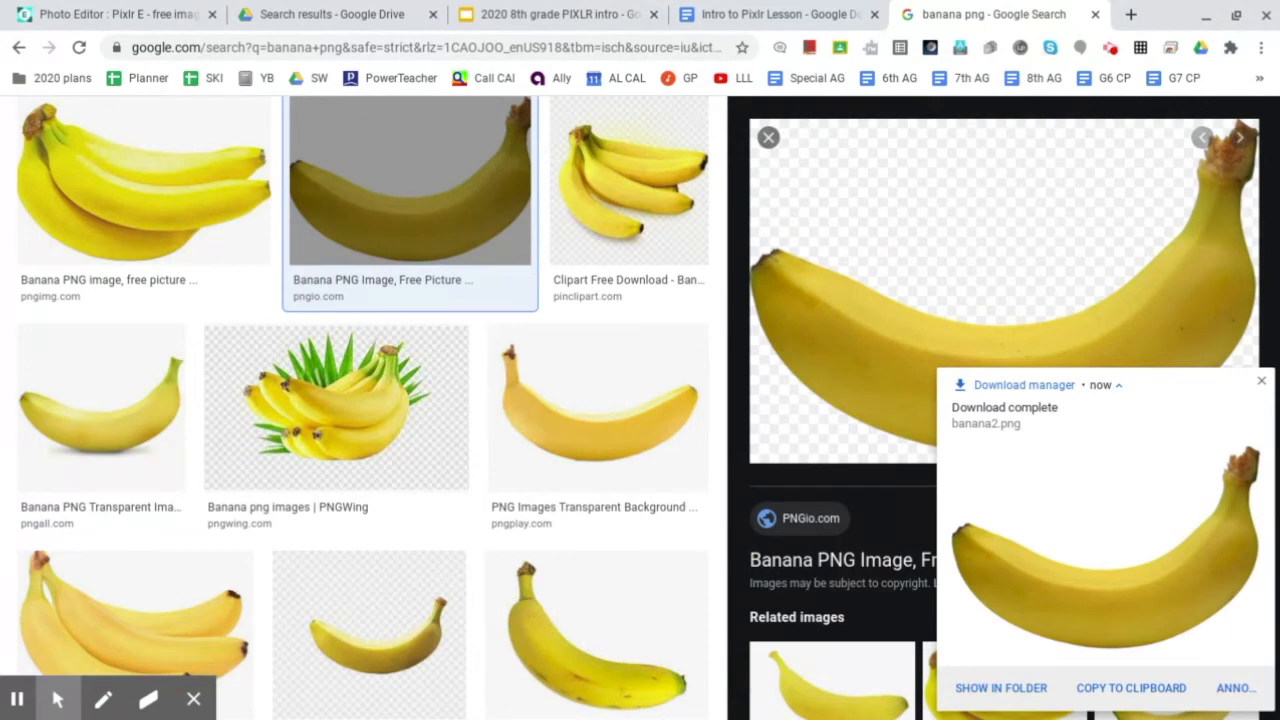
Step: Switch to the Pixlr E project and add banana2.png from Downloads as a new image layer
click(175, 8)
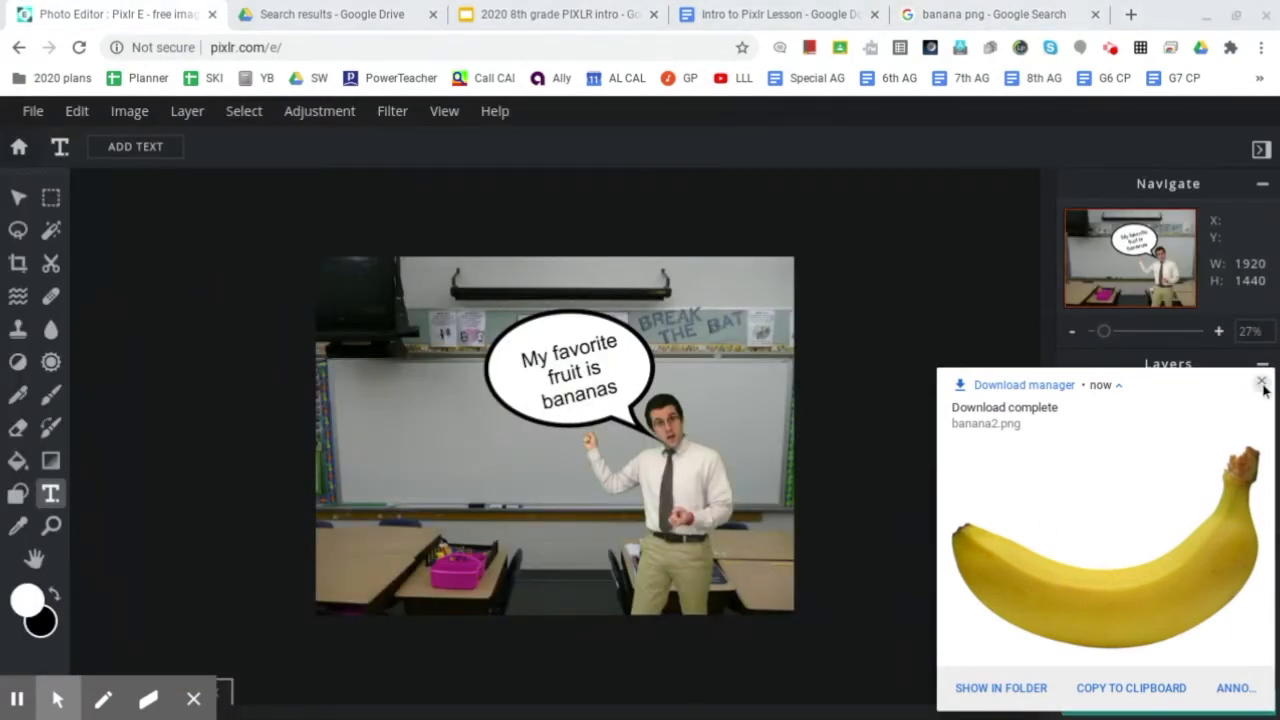
click(1262, 384)
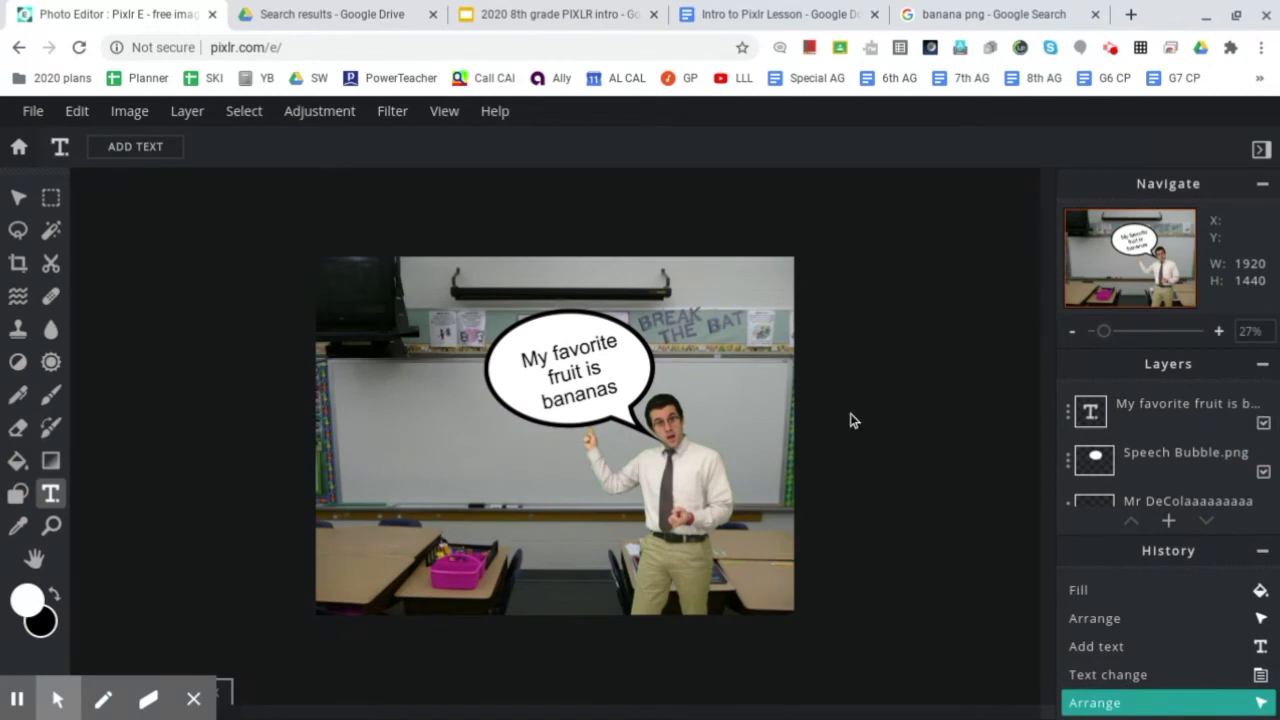
click(1167, 521)
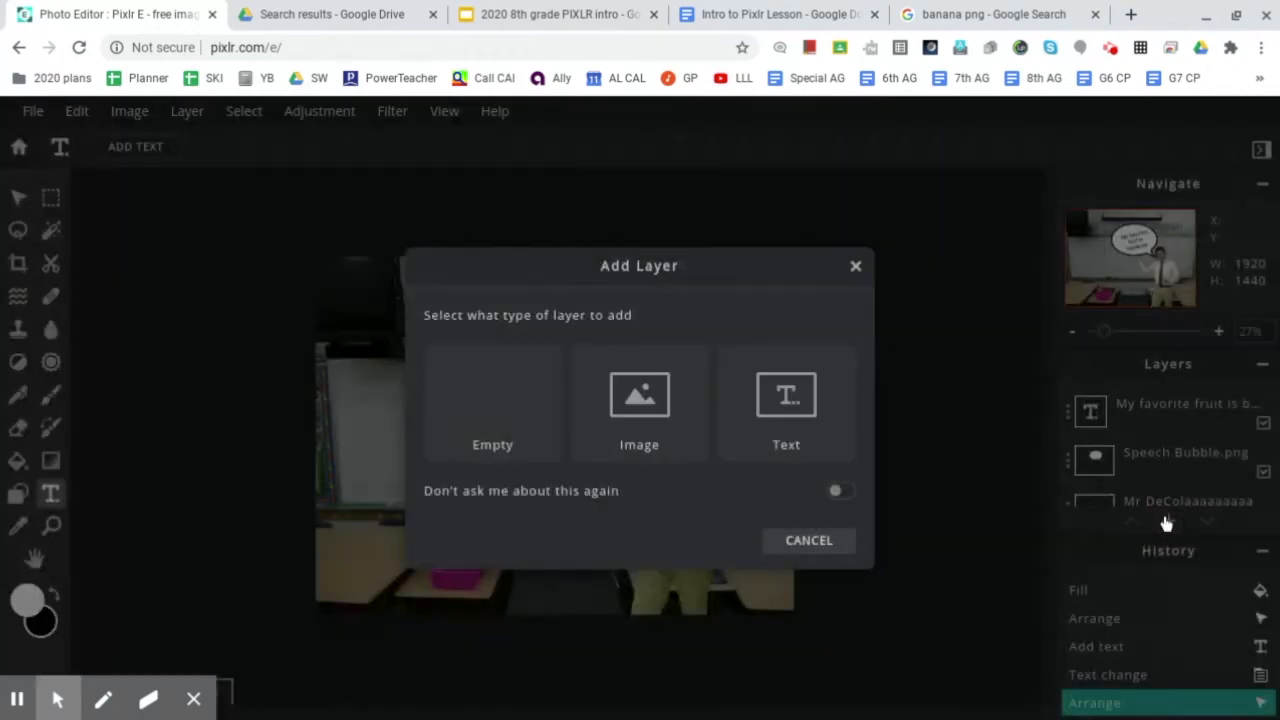
click(640, 396)
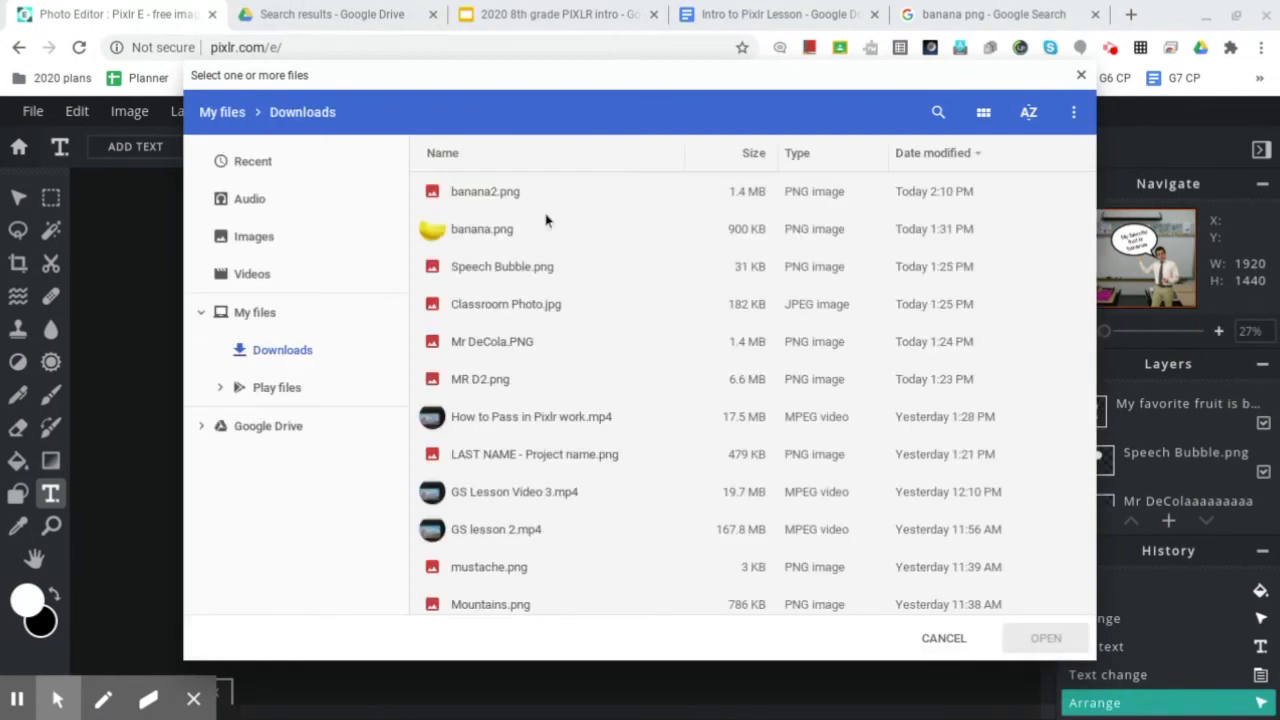
click(548, 200)
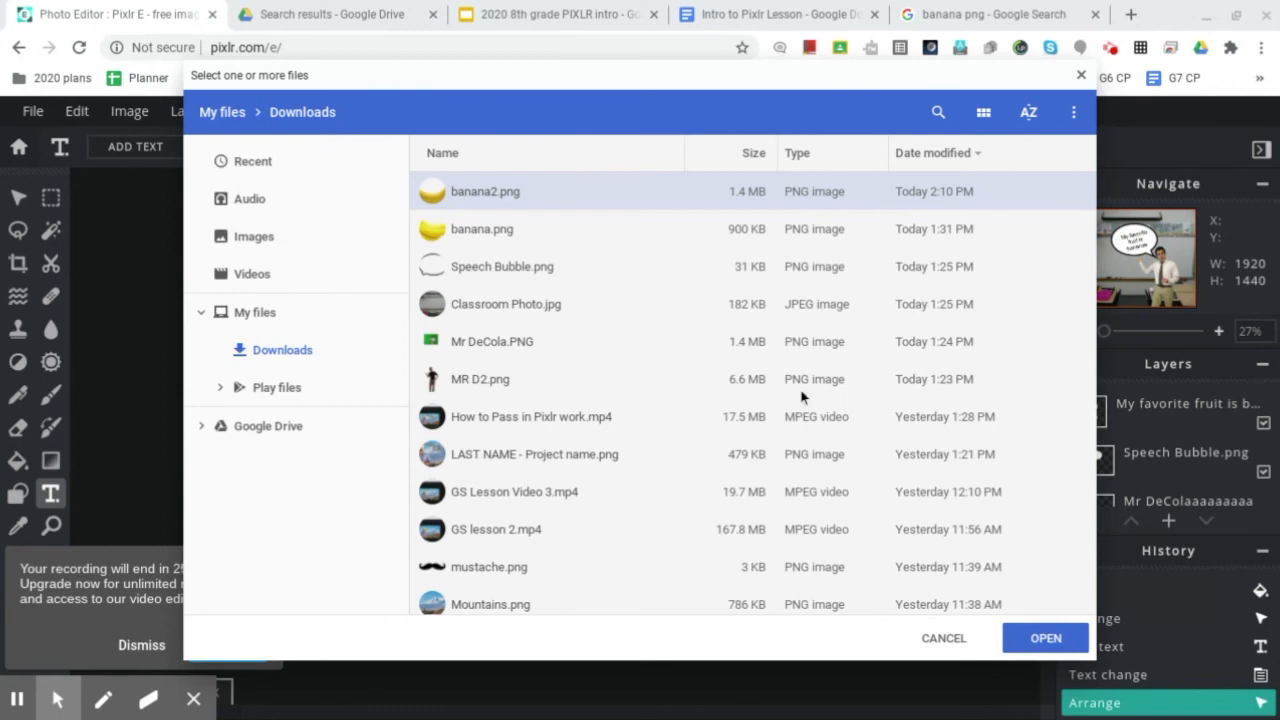
click(1036, 638)
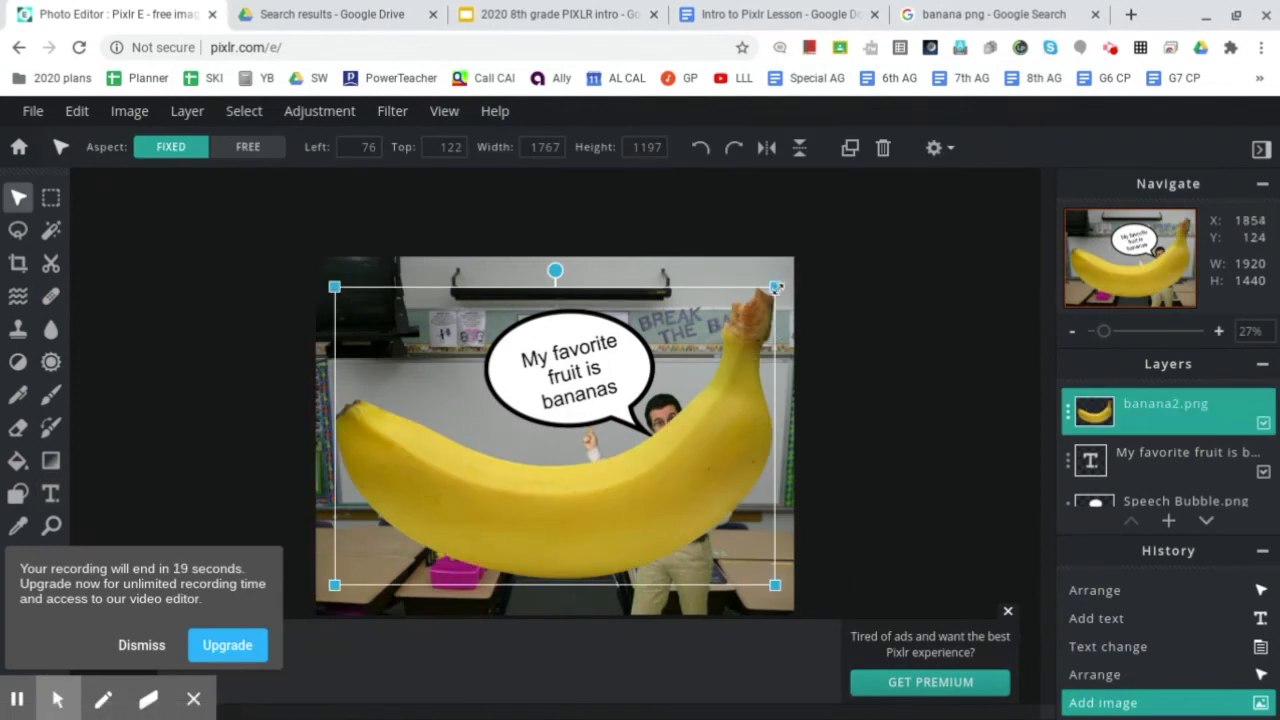
Step: Shrink the banana to about 519 × 352 px, place it on the whiteboard left of the speech bubble, tilt it counterclockwise and deselect it
drag(775, 287, 464, 497)
drag(443, 547, 456, 442)
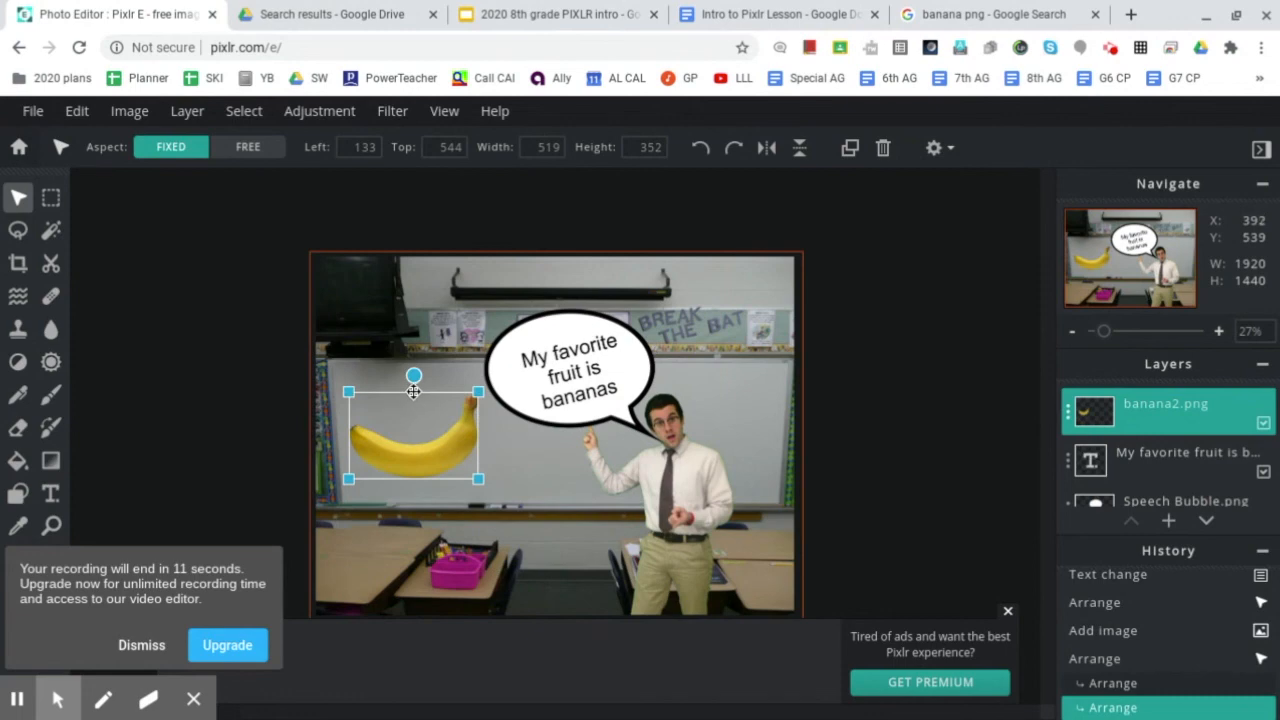
drag(414, 376, 384, 383)
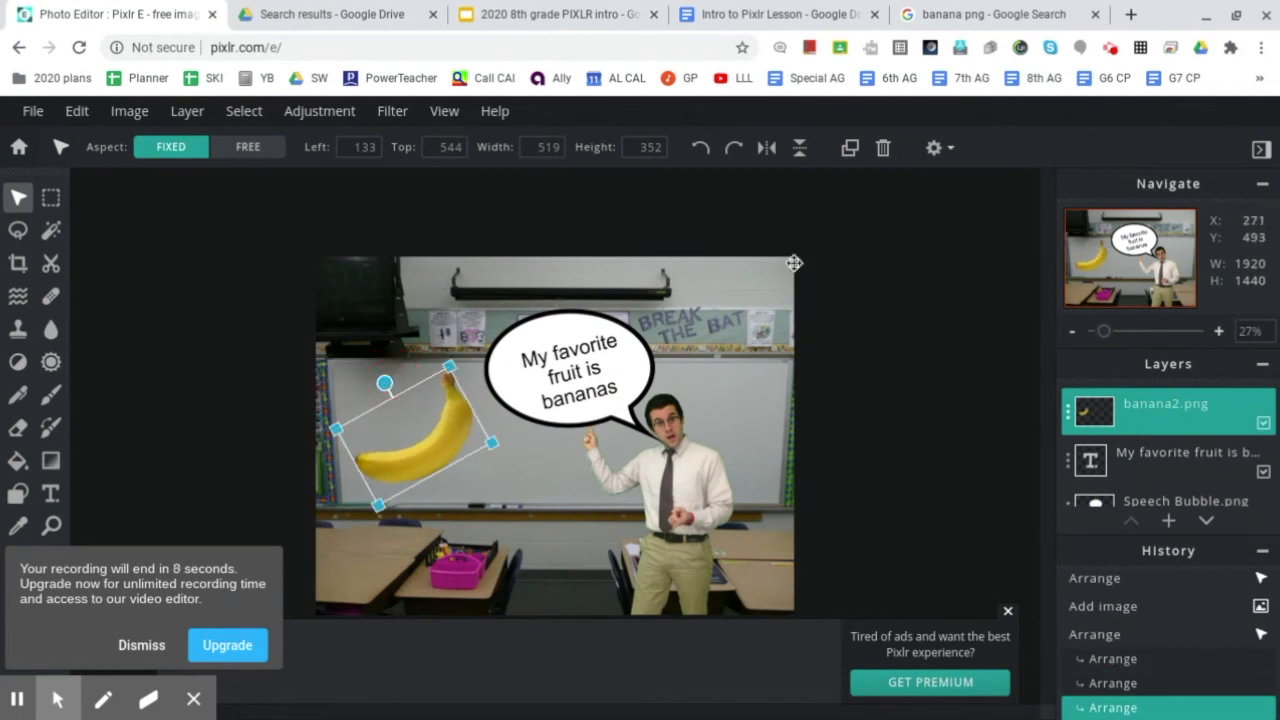
click(927, 287)
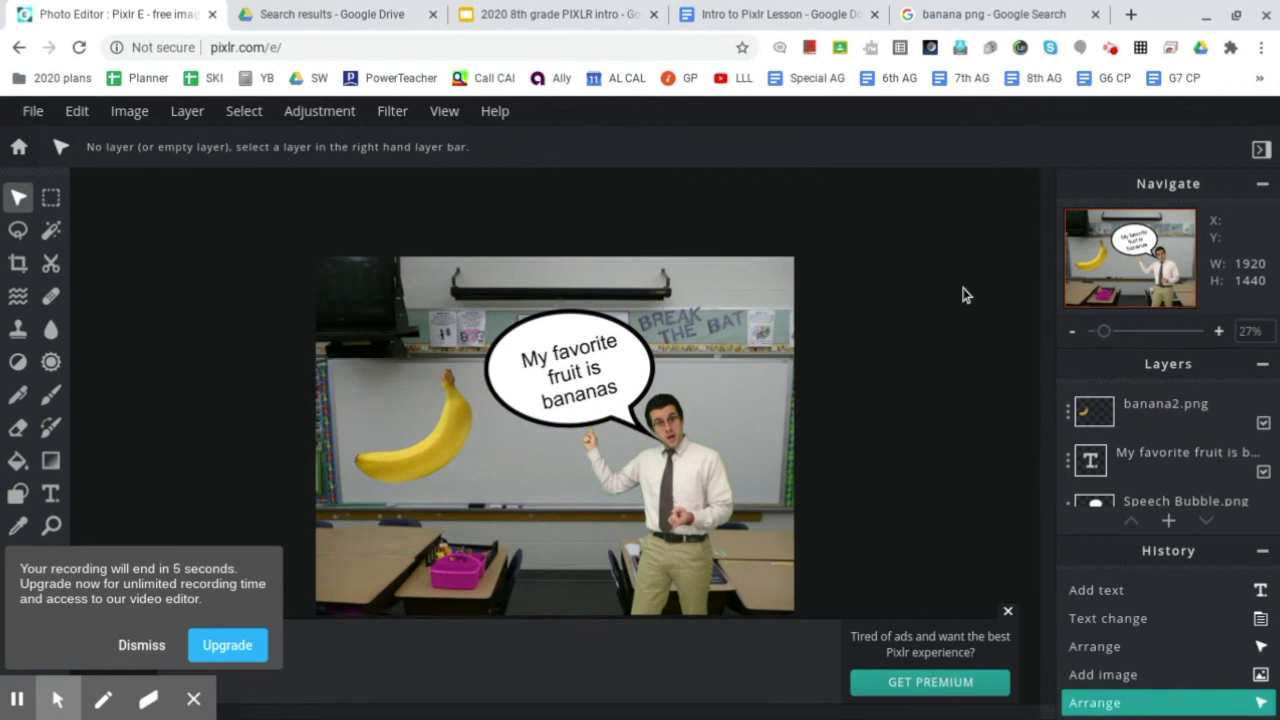